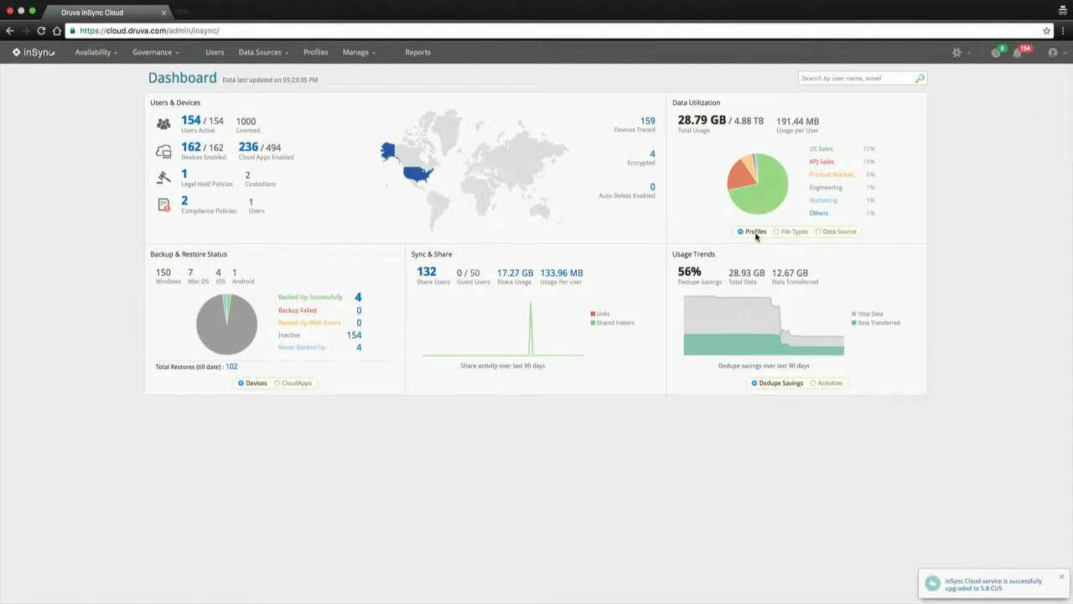
Break Data Utilization down by file type, then by data source, and go to Profiles
{"action": "left_click", "coordinate": [777, 234]}
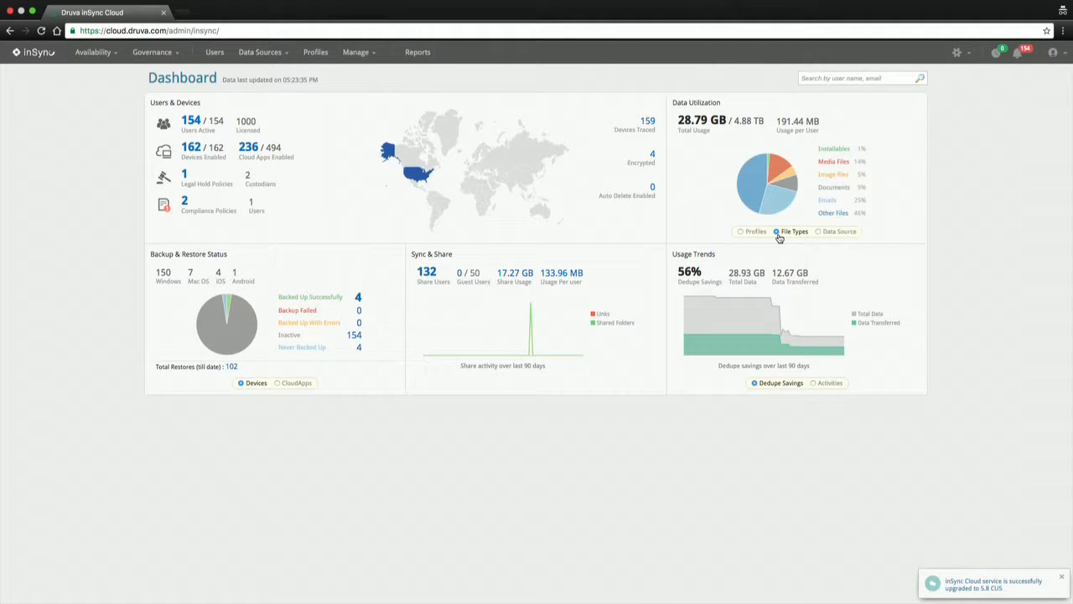
{"action": "left_click", "coordinate": [836, 235]}
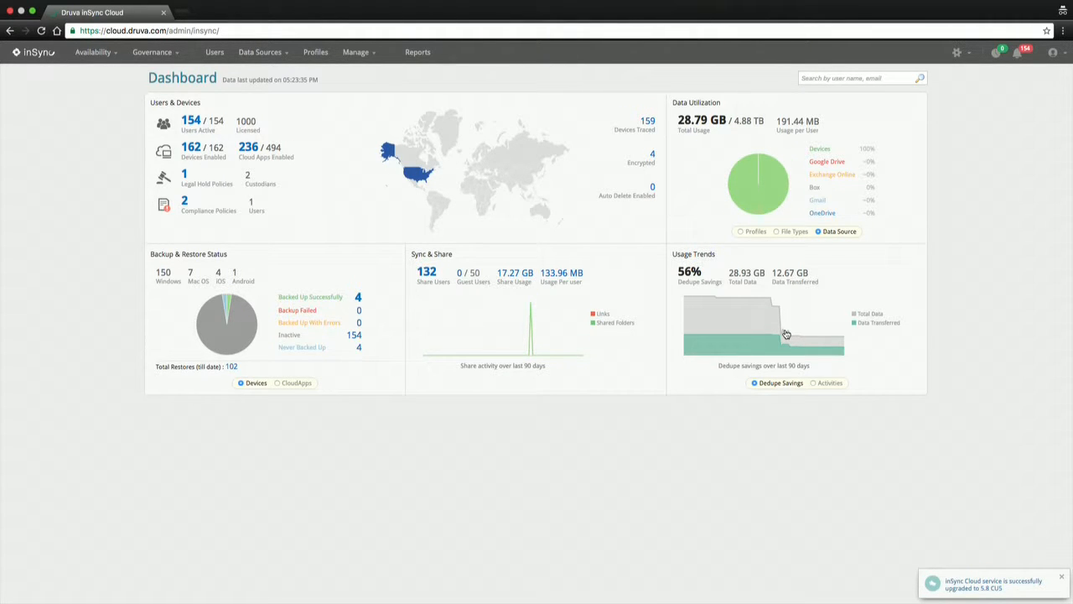
{"action": "left_click", "coordinate": [315, 52]}
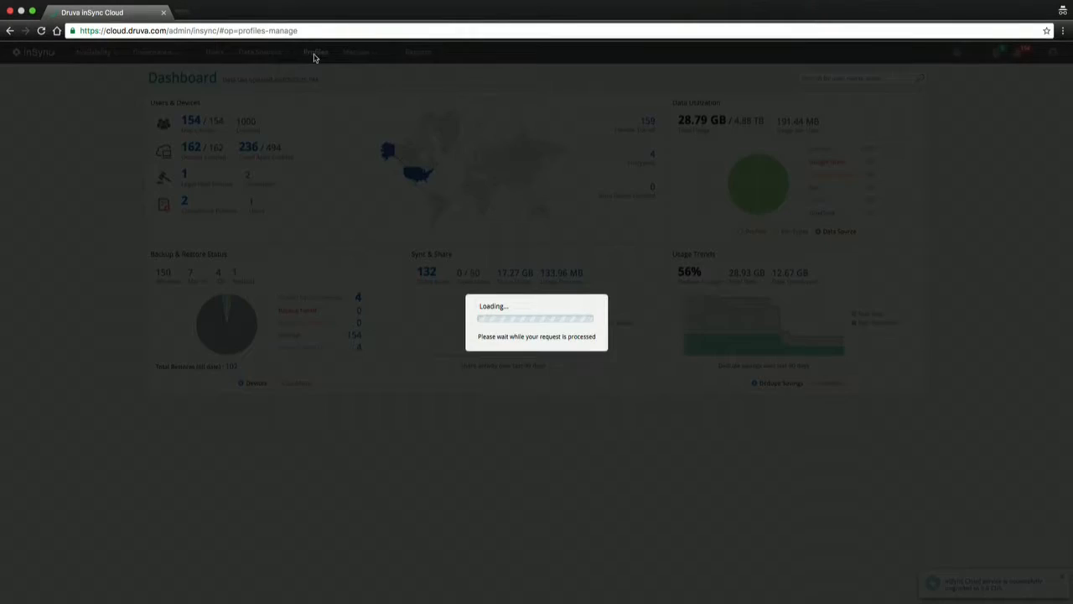
Review the Product Marketing profile's max users, quota and devices-per-user values, then discard edits
{"action": "left_click", "coordinate": [214, 264]}
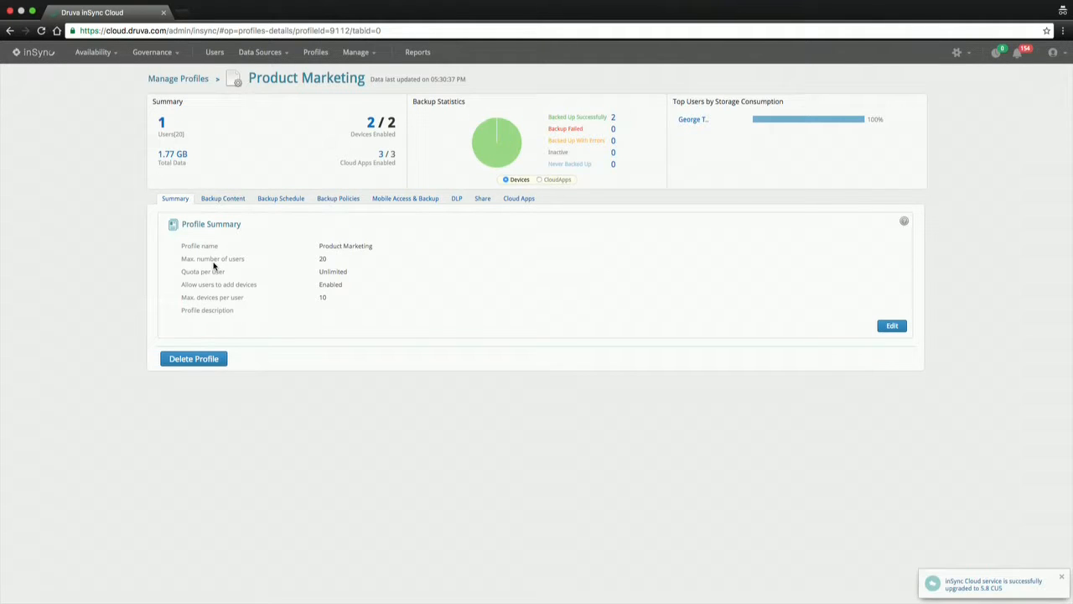
{"action": "left_click", "coordinate": [892, 329]}
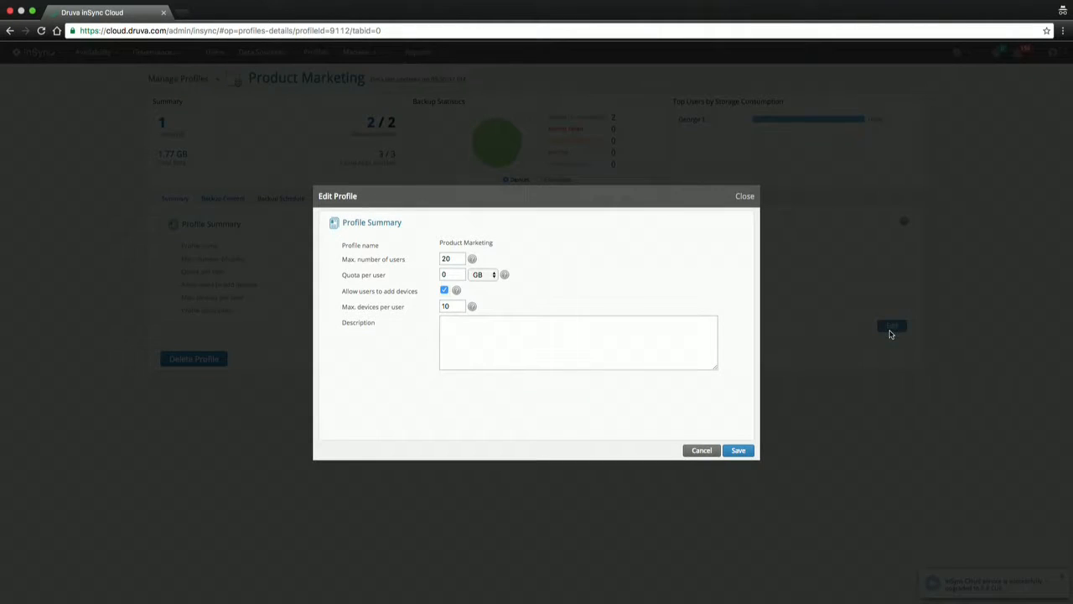
{"action": "left_click", "coordinate": [455, 259]}
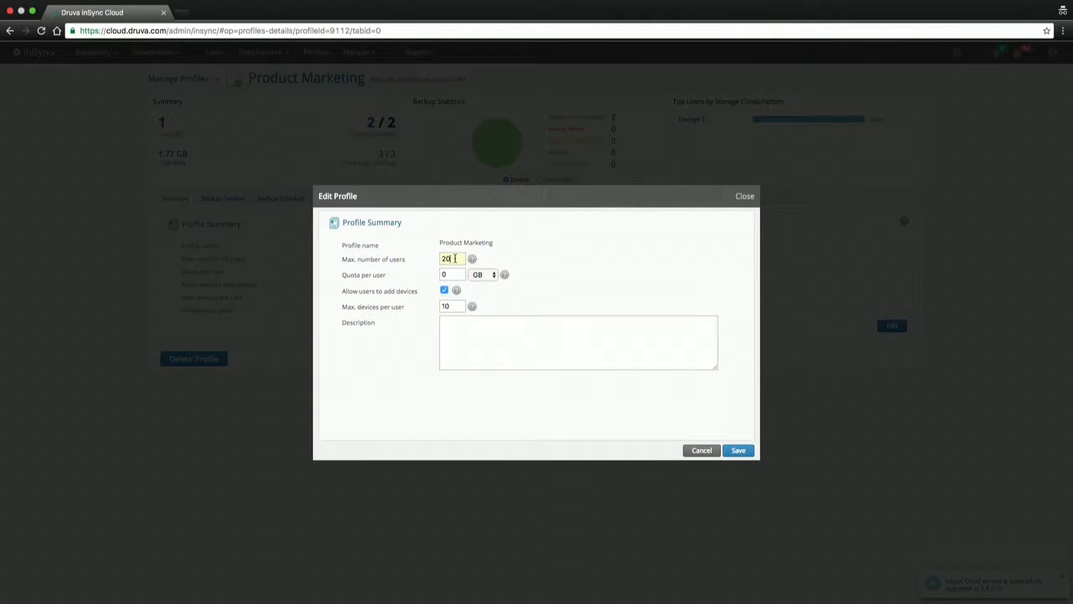
{"action": "key", "text": "Tab"}
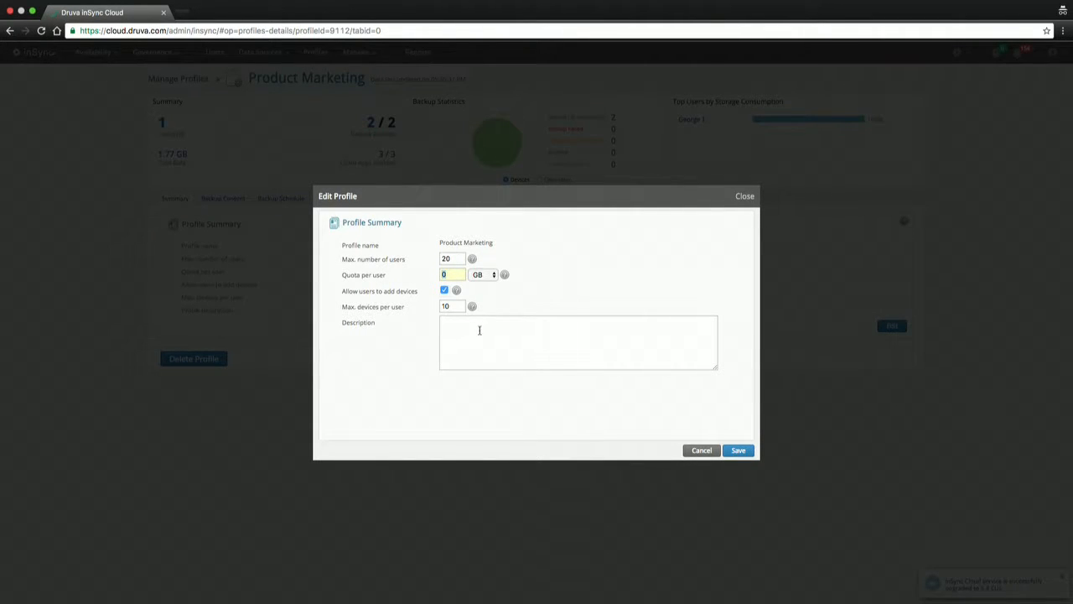
{"action": "double_click", "coordinate": [446, 306]}
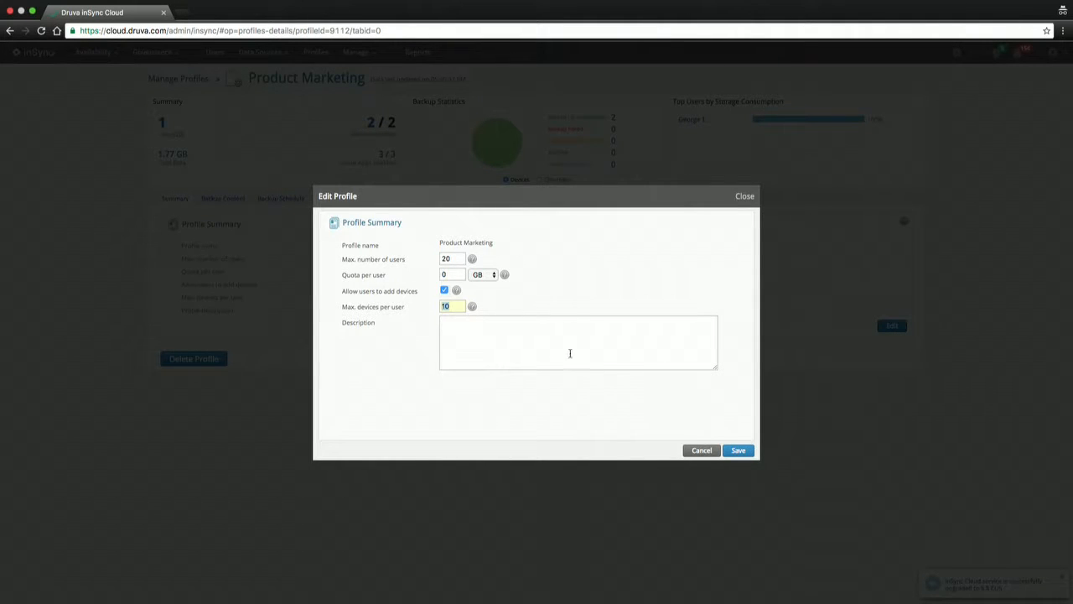
{"action": "left_click", "coordinate": [711, 450]}
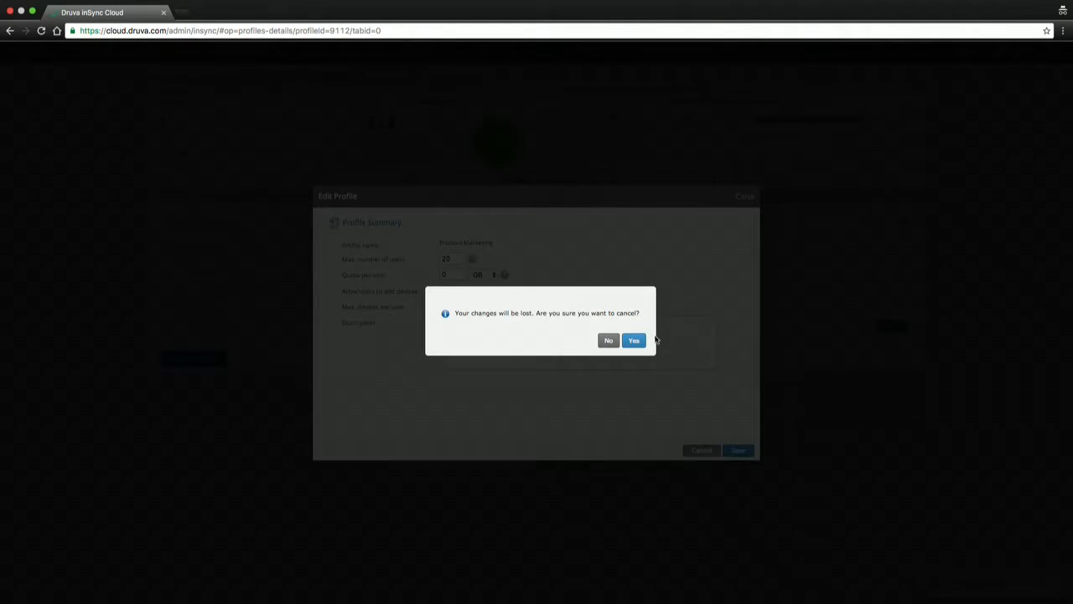
{"action": "left_click", "coordinate": [635, 340]}
Edit the profile's Backup Content and uncheck Office Templates from the Windows folders to back up
{"action": "left_click", "coordinate": [232, 198]}
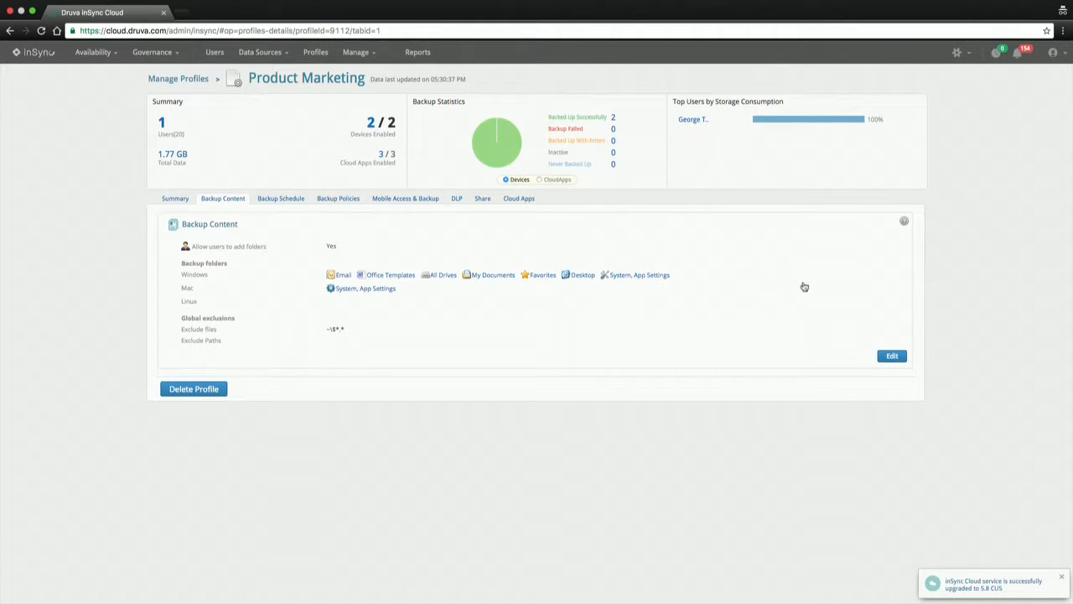
{"action": "left_click", "coordinate": [891, 357]}
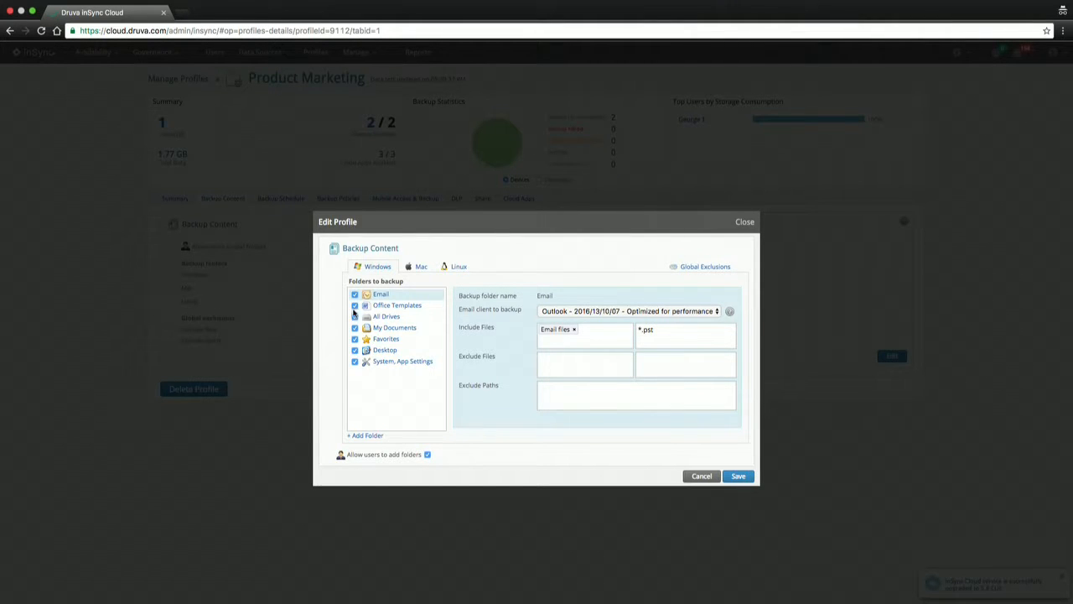
{"action": "left_click", "coordinate": [355, 305]}
Uncheck All Drives and My Documents from backup, keeping Favorites selected
{"action": "left_click", "coordinate": [355, 317]}
{"action": "left_click", "coordinate": [354, 328]}
{"action": "left_click", "coordinate": [354, 338]}
{"action": "left_click", "coordinate": [354, 338]}
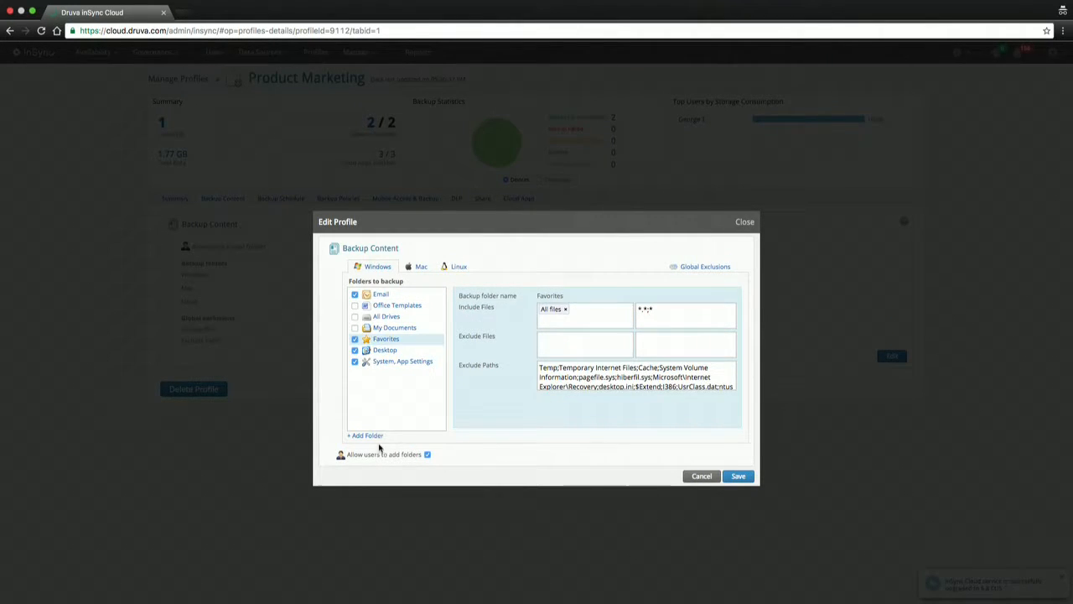
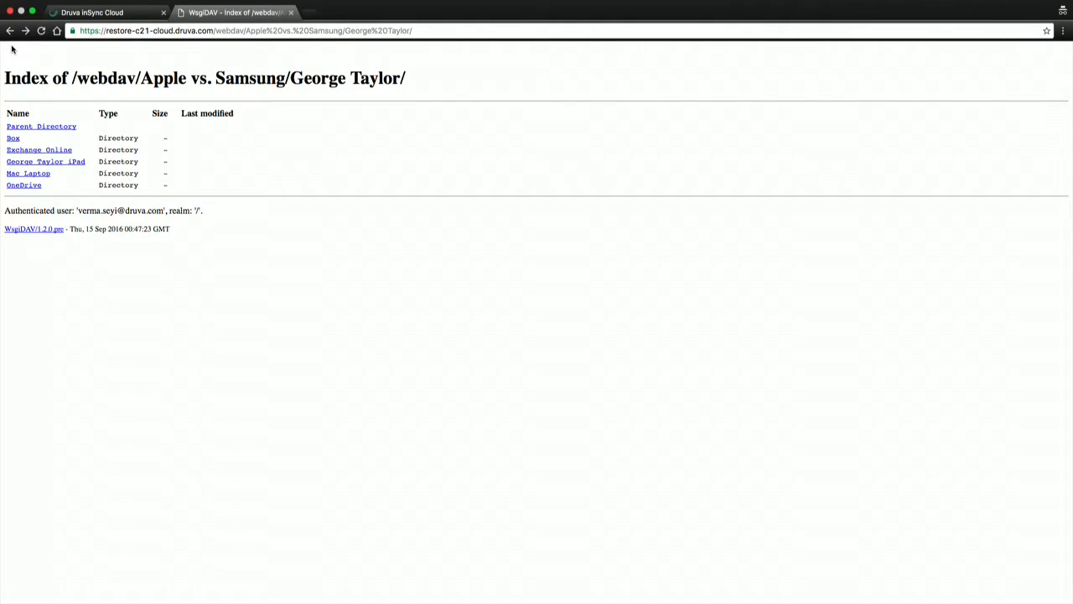
Return to the inSync console, go to Governance > Compliance, and sign out
{"action": "left_click", "coordinate": [10, 31]}
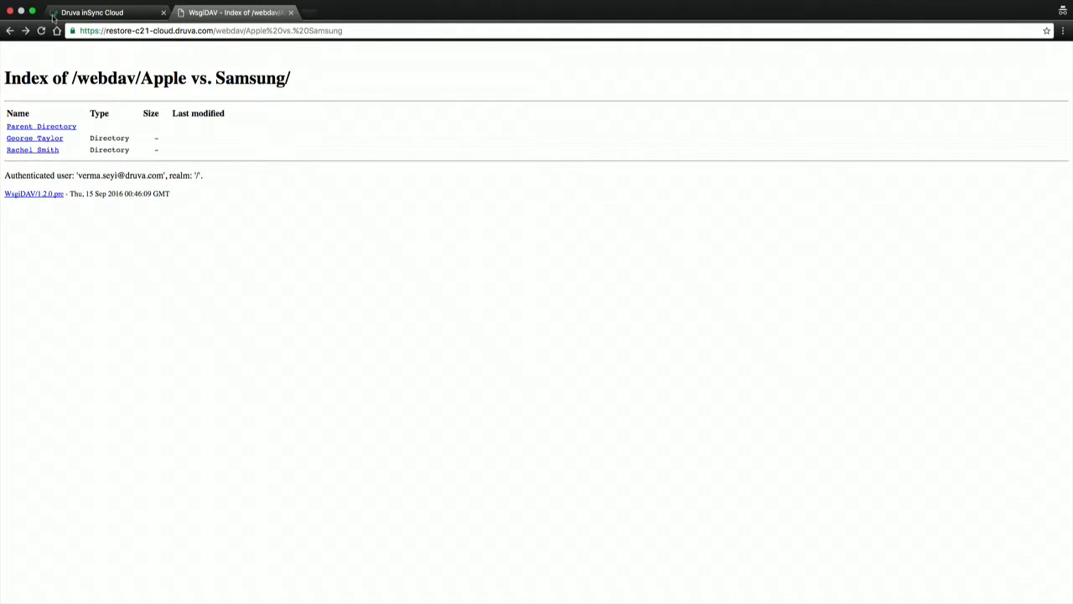
{"action": "left_click", "coordinate": [77, 14]}
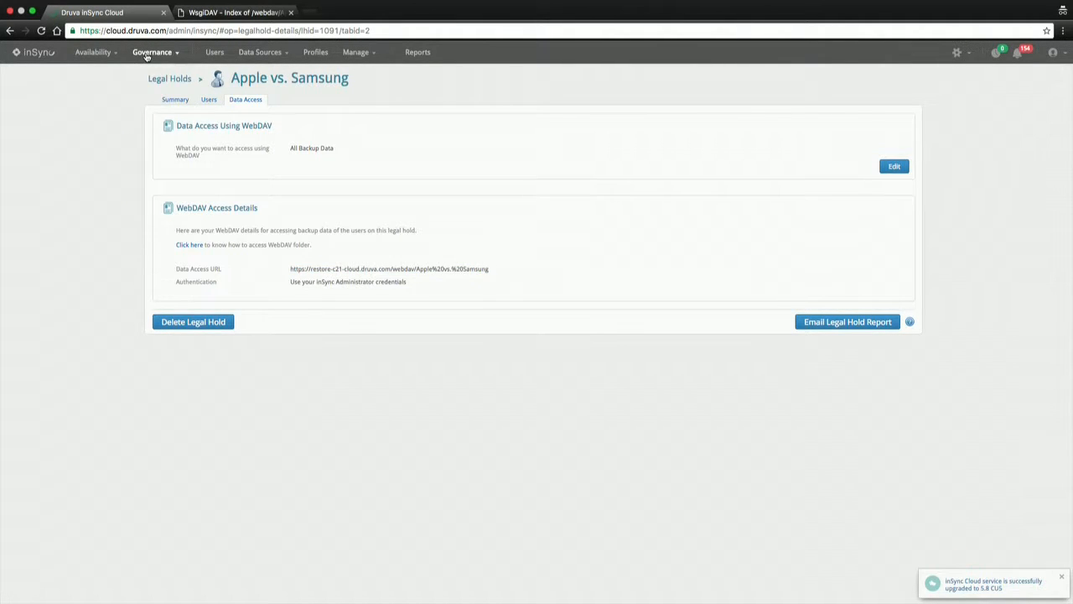
{"action": "left_click", "coordinate": [149, 53]}
{"action": "left_click", "coordinate": [161, 146]}
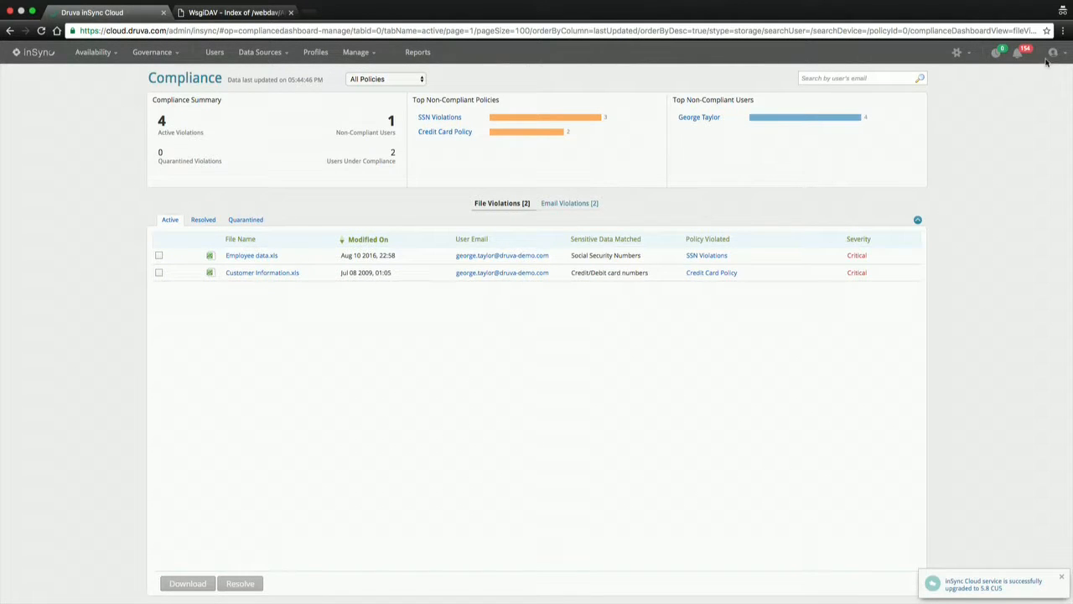
{"action": "left_click", "coordinate": [1056, 54]}
{"action": "left_click", "coordinate": [1030, 151]}
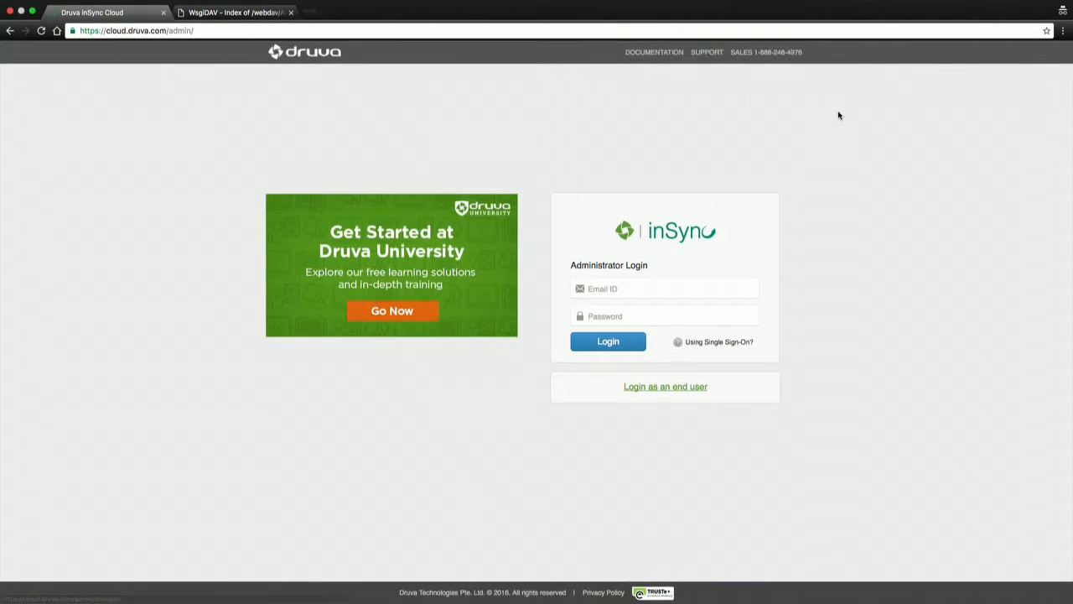
Log back in with the administrator's email and password to reach the Dashboard
{"action": "left_click", "coordinate": [637, 288]}
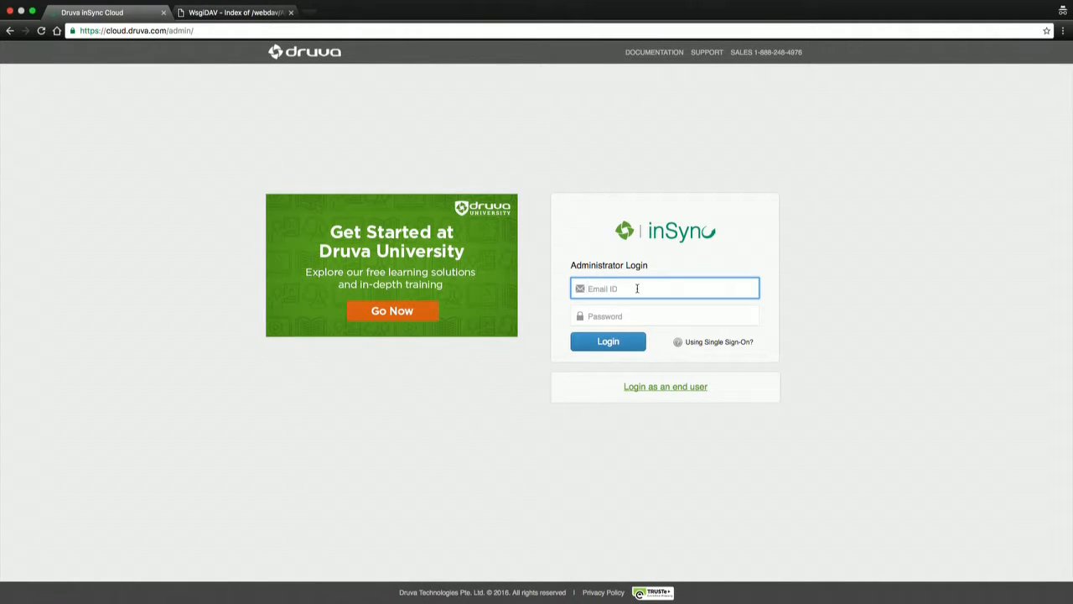
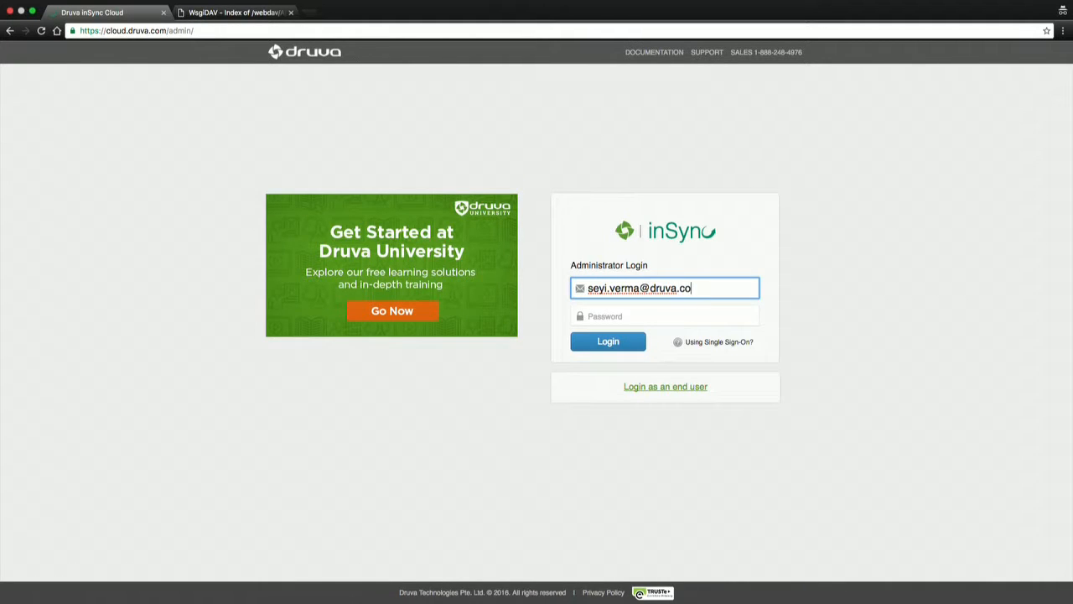
{"action": "key", "text": "Tab"}
{"action": "type", "text": "•••••"}
{"action": "key", "text": "BackSpace"}
{"action": "key", "text": "BackSpace"}
{"action": "key", "text": "BackSpace"}
{"action": "key", "text": "BackSpace"}
{"action": "key", "text": "BackSpace"}
{"action": "type", "text": "•••••••••••••"}
{"action": "key", "text": "Return"}
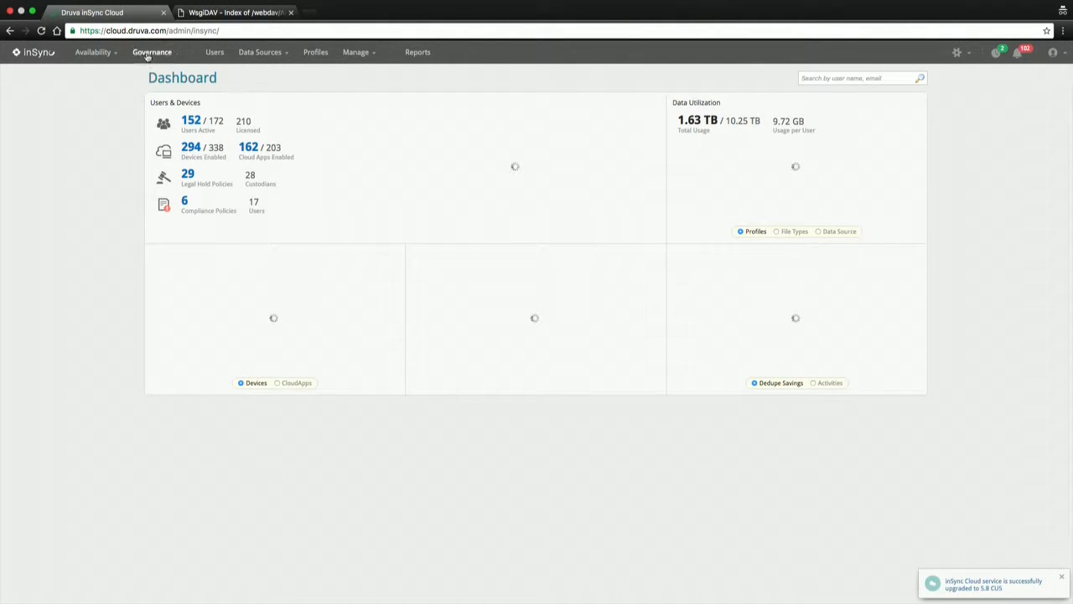
{"action": "left_click", "coordinate": [152, 52]}
Open the Compliance dashboard, then go to Manage > Compliance Policies
{"action": "left_click", "coordinate": [150, 144]}
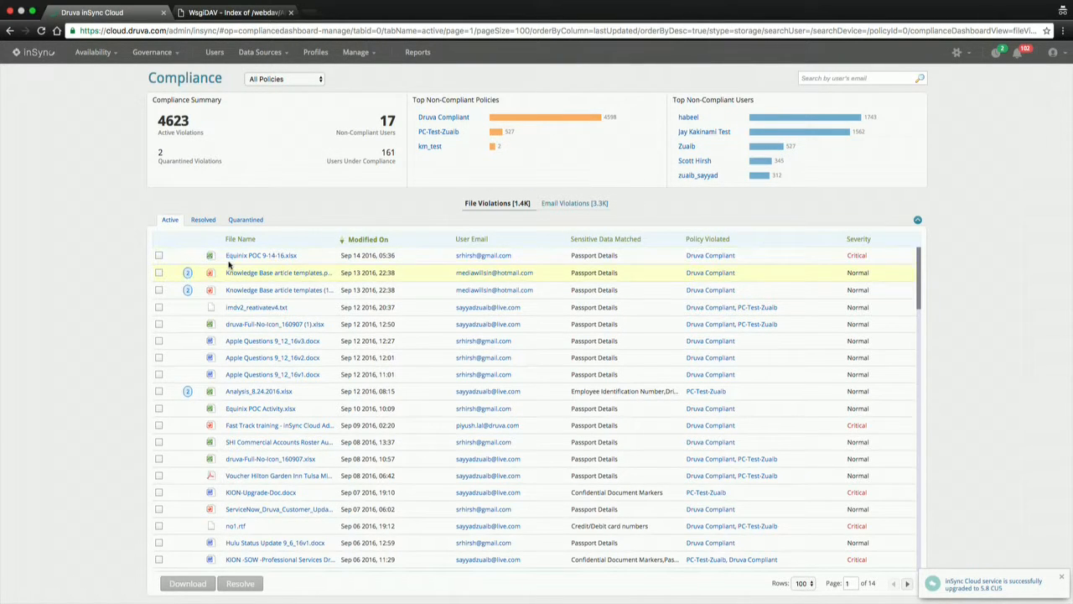
{"action": "left_click", "coordinate": [355, 52]}
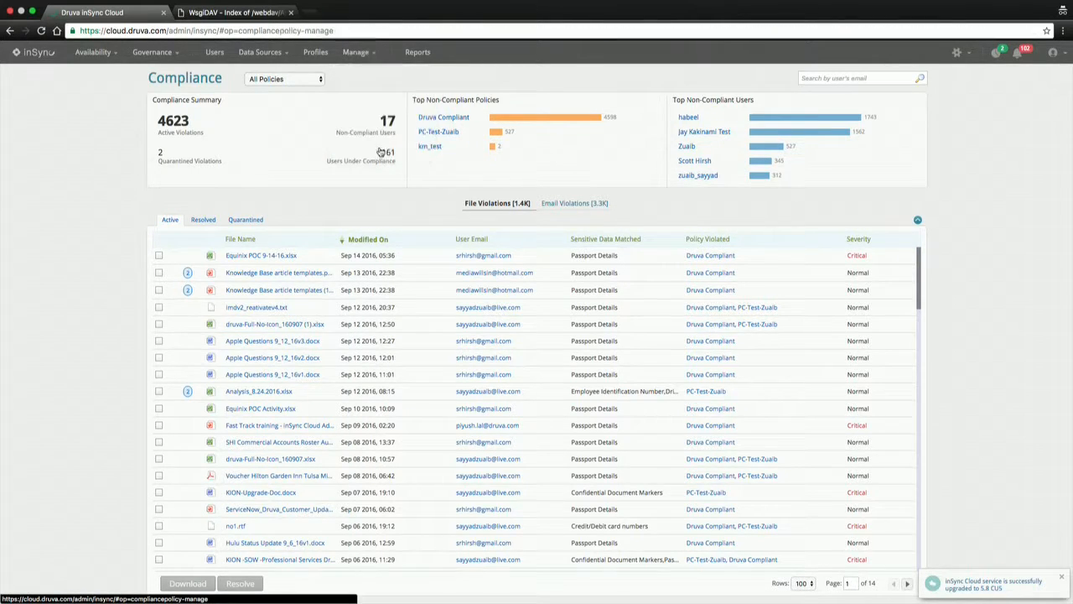
{"action": "left_click", "coordinate": [379, 145]}
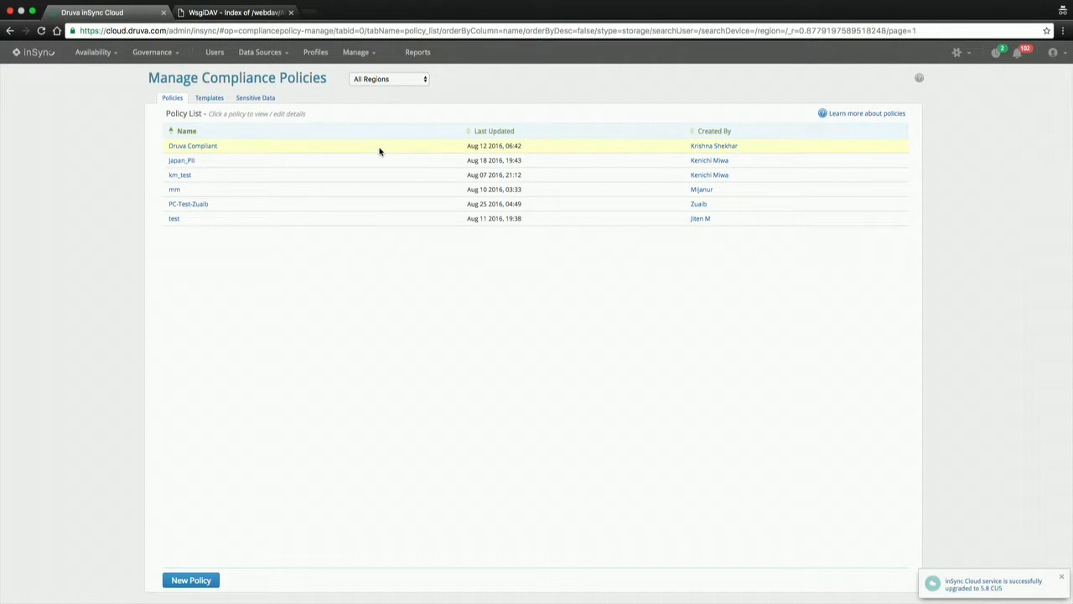
Review the Sensitive Data types and the Templates list, then start a new policy template
{"action": "left_click", "coordinate": [260, 99]}
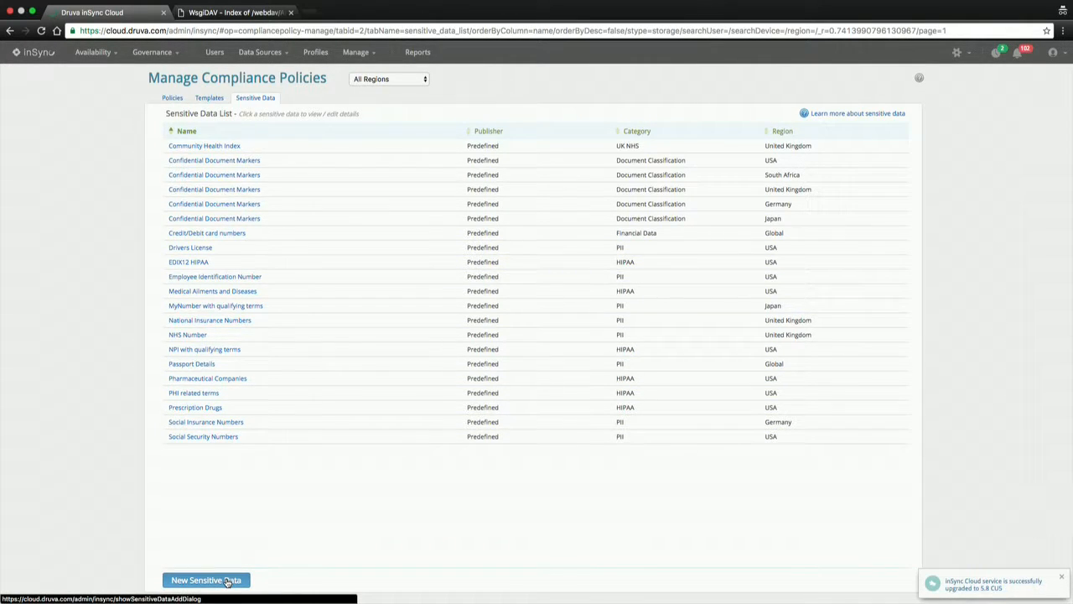
{"action": "left_click", "coordinate": [210, 97]}
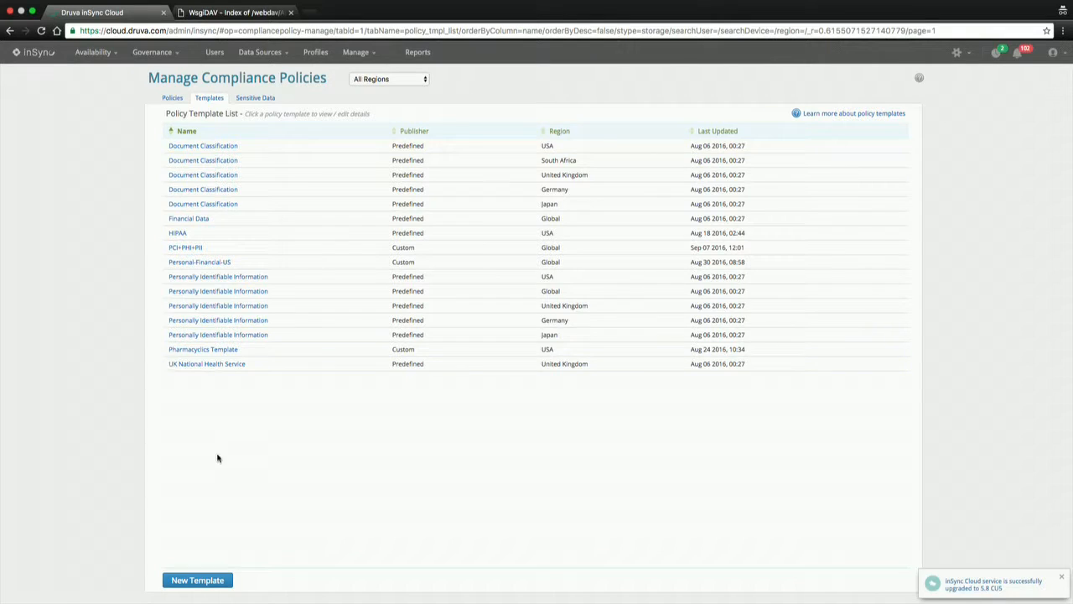
{"action": "left_click", "coordinate": [210, 580]}
Name the new policy template 'Demo' and continue to the sensitive data step
{"action": "left_click", "coordinate": [484, 265]}
{"action": "type", "text": "Demo"}
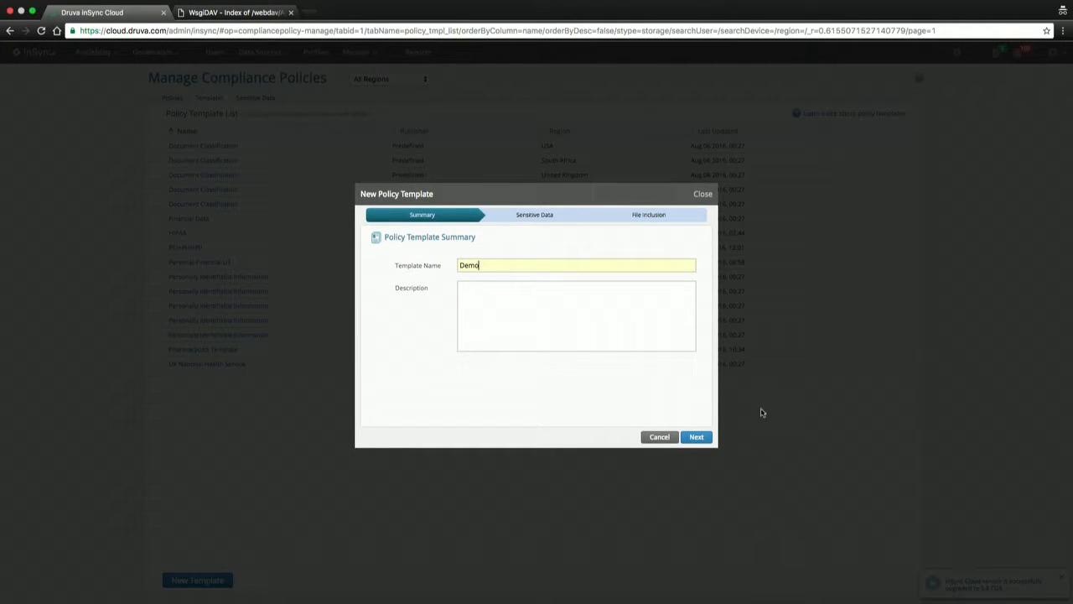
{"action": "left_click", "coordinate": [703, 438]}
Add USA HIPAA 'PHI related terms' with a threshold of 4
{"action": "left_click", "coordinate": [525, 266]}
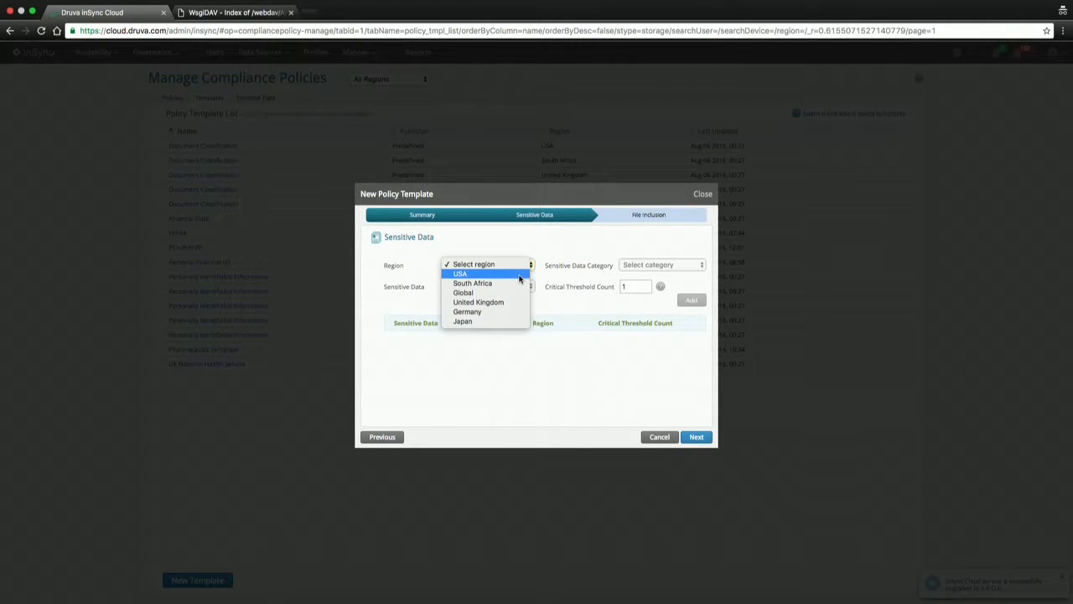
{"action": "left_click", "coordinate": [519, 275]}
{"action": "left_click", "coordinate": [668, 263]}
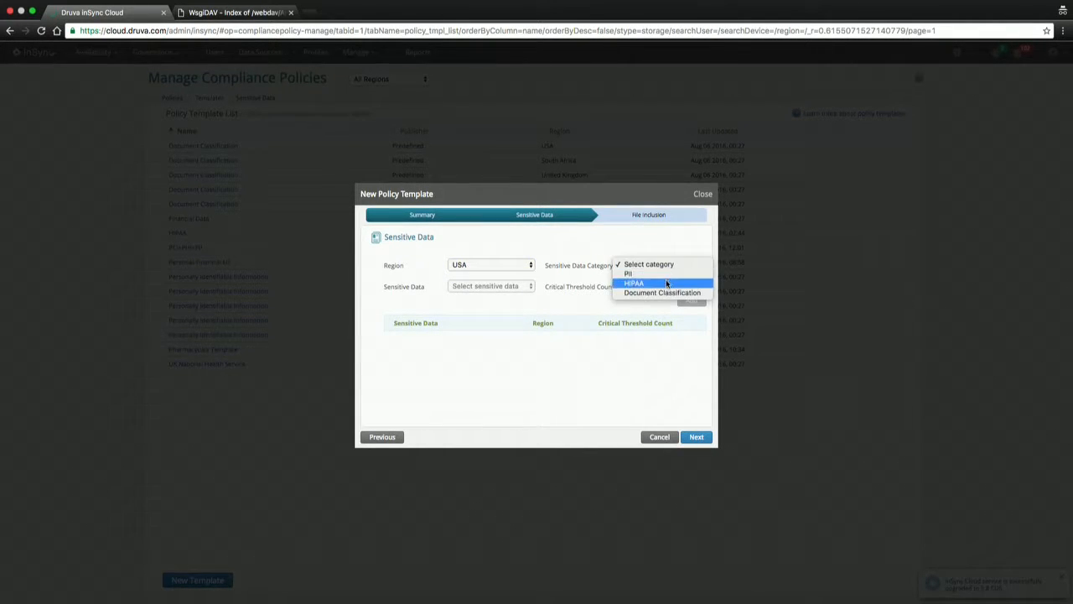
{"action": "left_click", "coordinate": [626, 288]}
{"action": "left_click", "coordinate": [528, 286]}
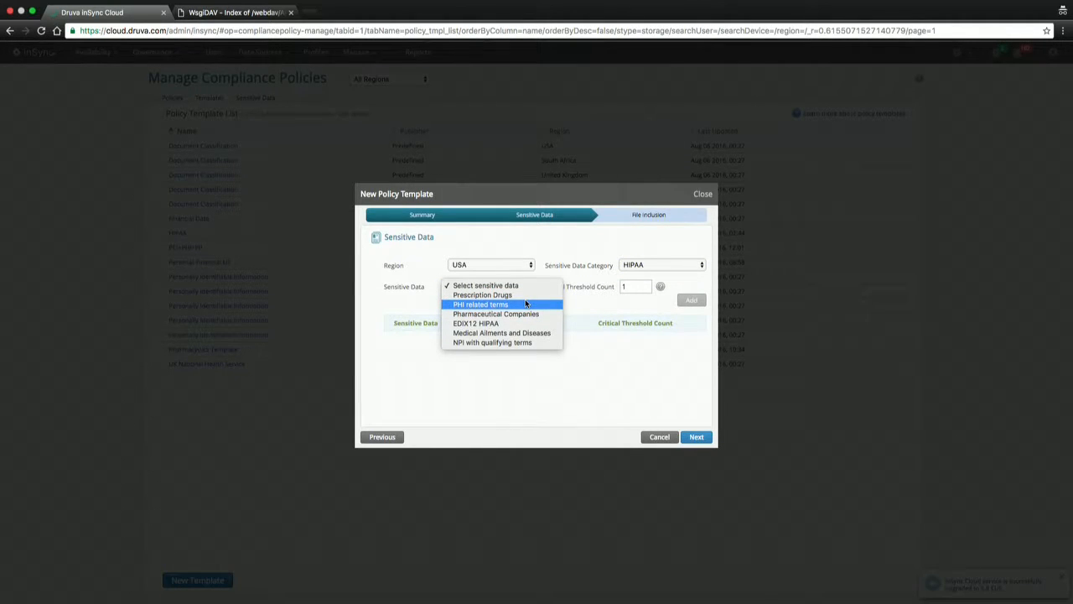
{"action": "left_click", "coordinate": [527, 304]}
{"action": "left_click", "coordinate": [625, 287]}
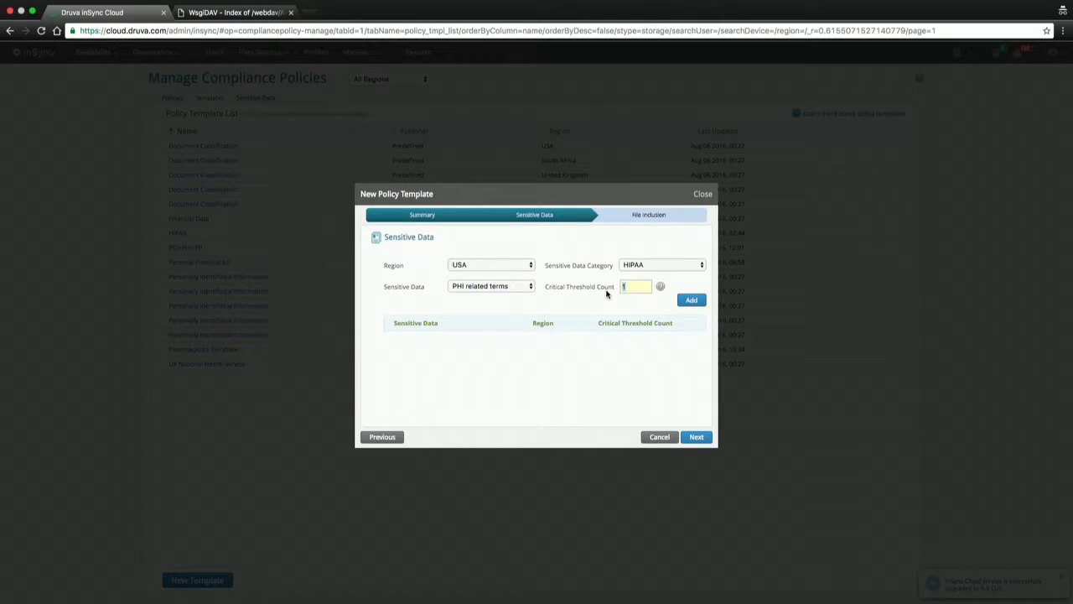
{"action": "type", "text": "4"}
{"action": "left_click", "coordinate": [691, 302]}
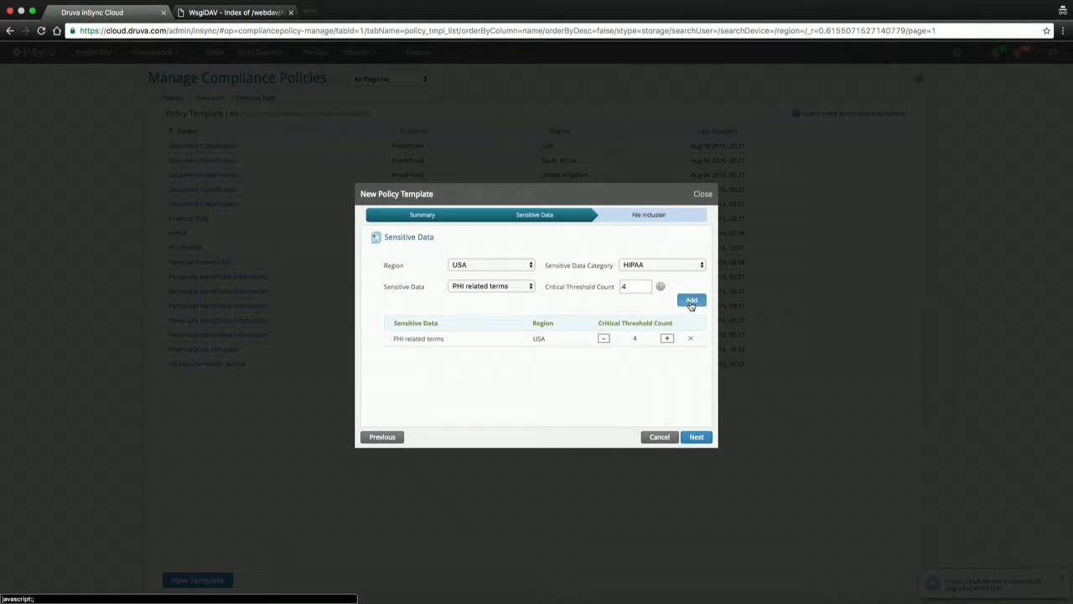
Add 'Medical Ailments and Diseases' with a threshold of 2 and continue to File Inclusion
{"action": "left_click", "coordinate": [482, 286]}
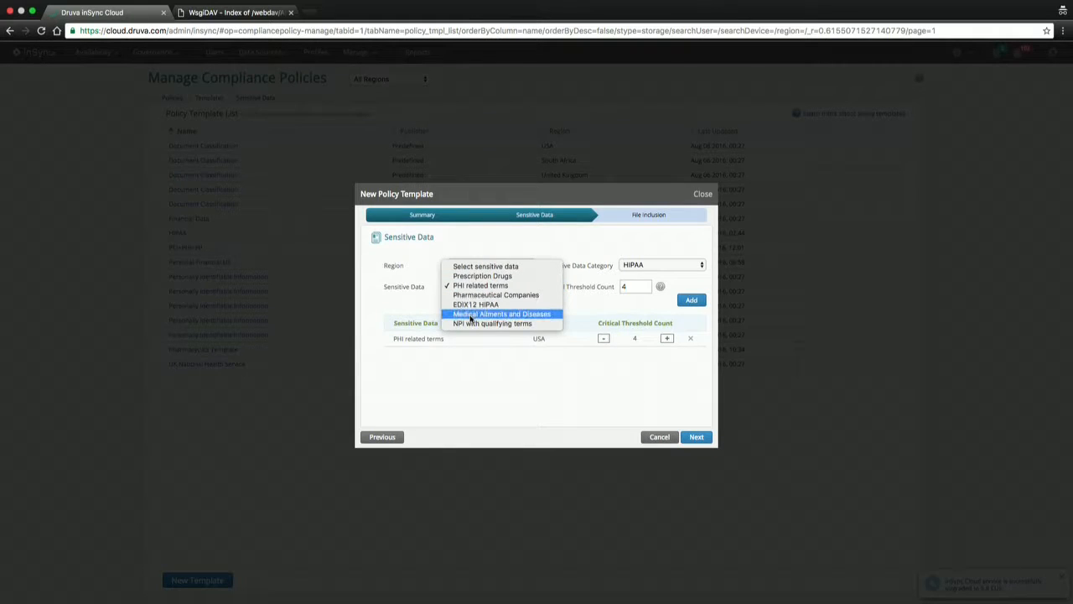
{"action": "left_click", "coordinate": [471, 315]}
{"action": "left_click", "coordinate": [625, 287]}
{"action": "type", "text": "2"}
{"action": "key", "text": "BackSpace"}
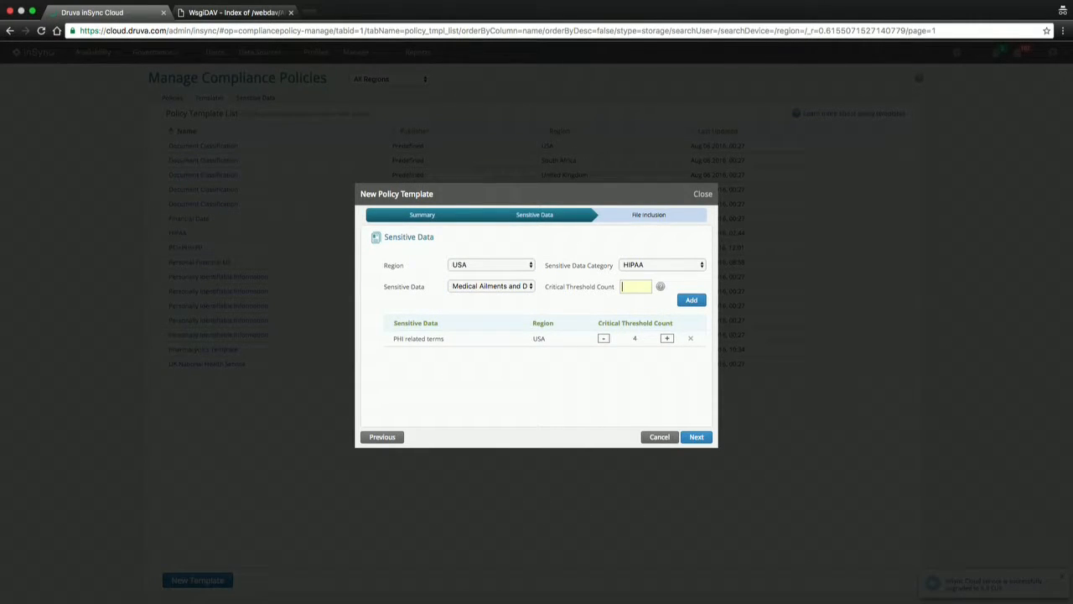
{"action": "type", "text": "2"}
{"action": "left_click", "coordinate": [691, 301]}
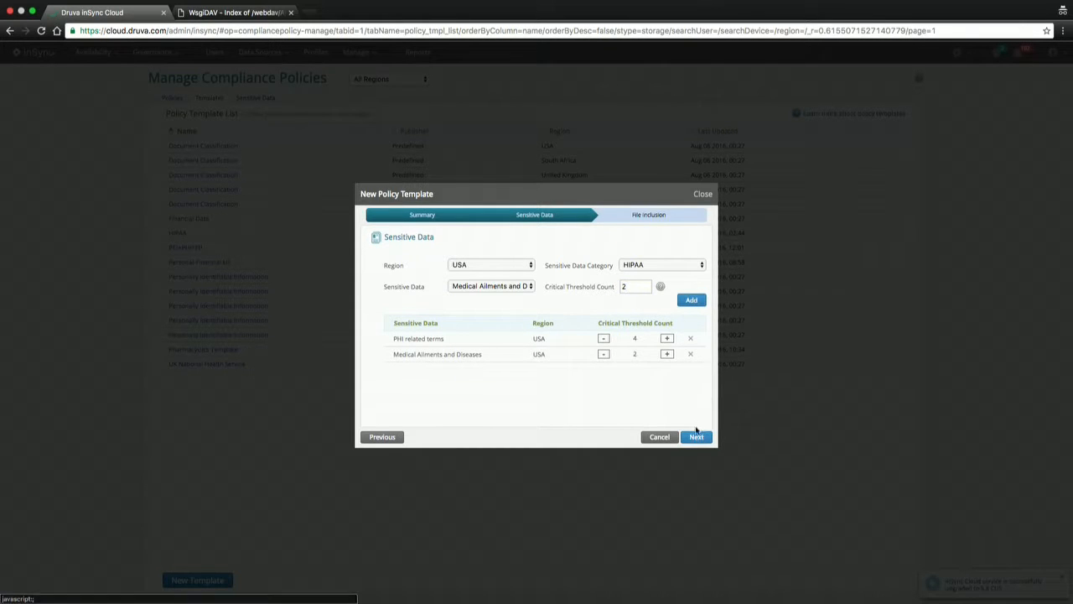
{"action": "left_click", "coordinate": [696, 437]}
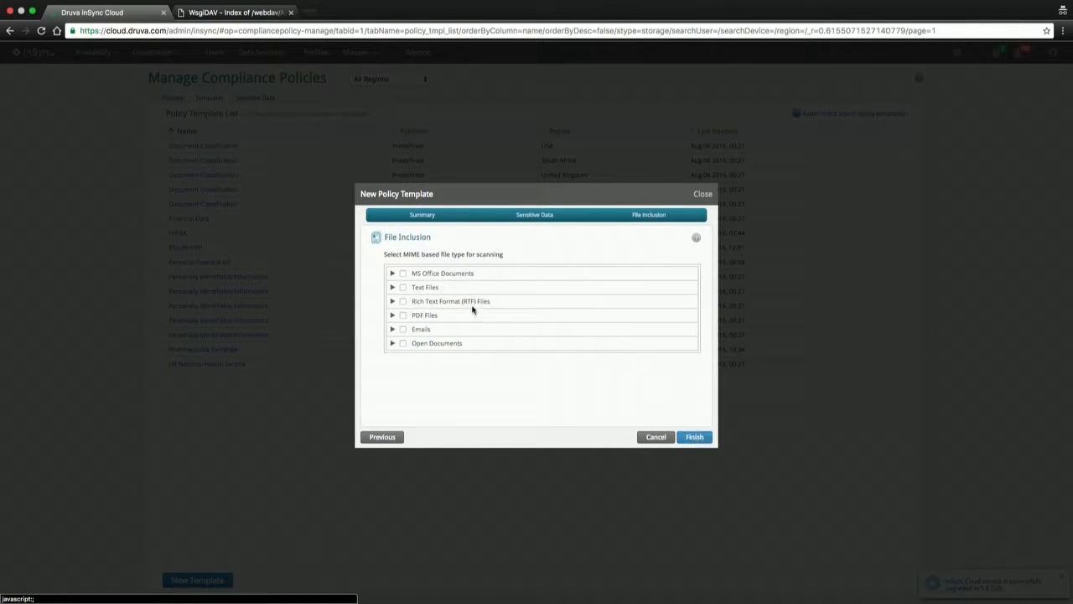
Include MS Office, Text, RTF, PDF, Email and Open Document files; start another template in Germany
{"action": "left_click", "coordinate": [403, 273]}
{"action": "left_click", "coordinate": [403, 287]}
{"action": "left_click", "coordinate": [403, 301]}
{"action": "left_click", "coordinate": [403, 322]}
{"action": "left_click", "coordinate": [404, 315]}
{"action": "left_click", "coordinate": [403, 343]}
{"action": "left_click", "coordinate": [403, 357]}
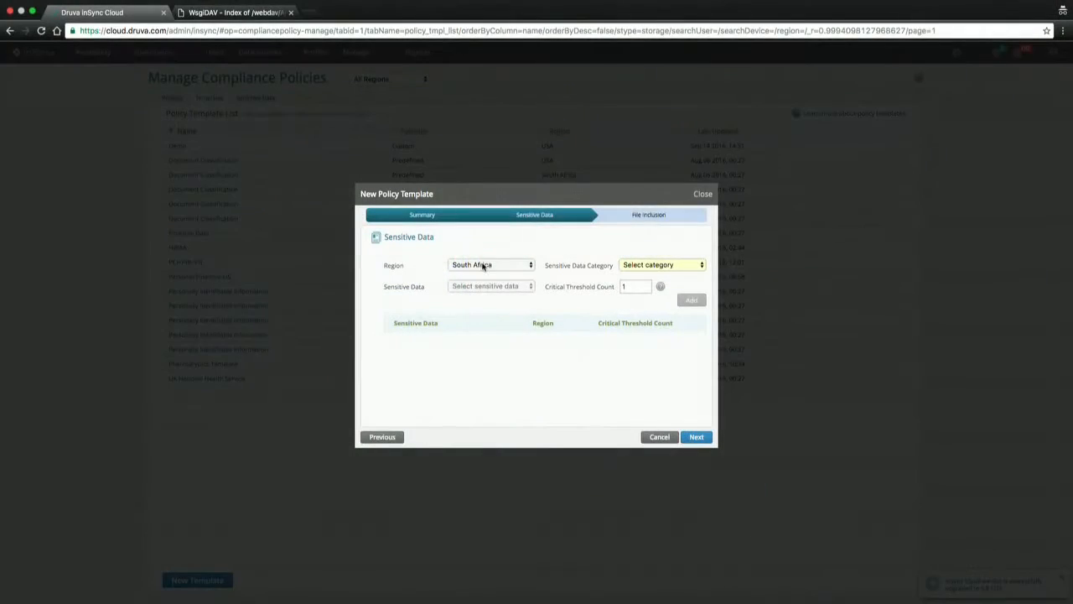
{"action": "left_click", "coordinate": [486, 264]}
{"action": "left_click", "coordinate": [468, 292]}
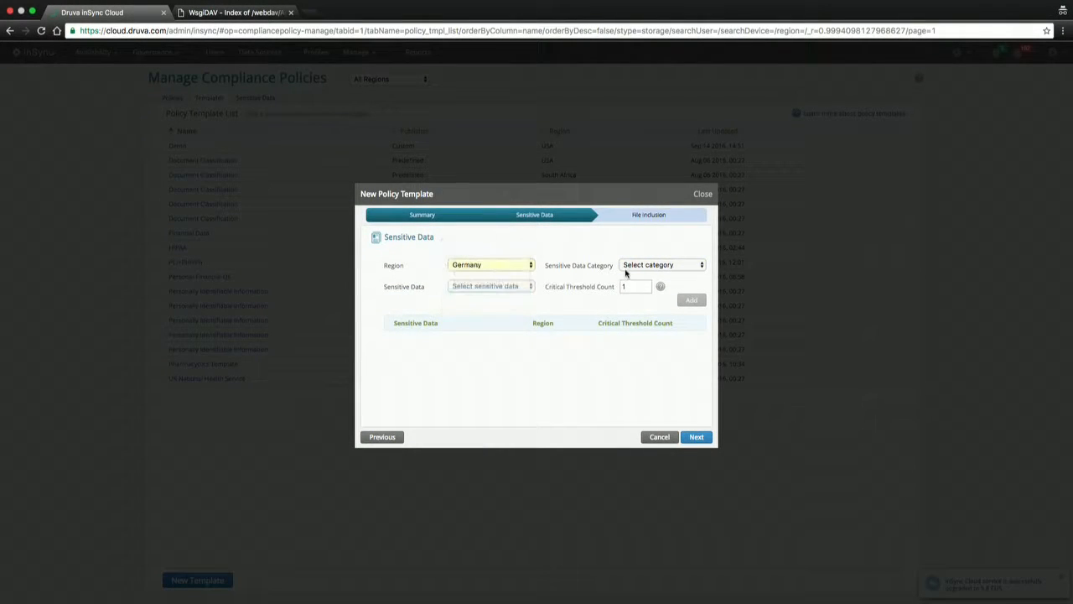